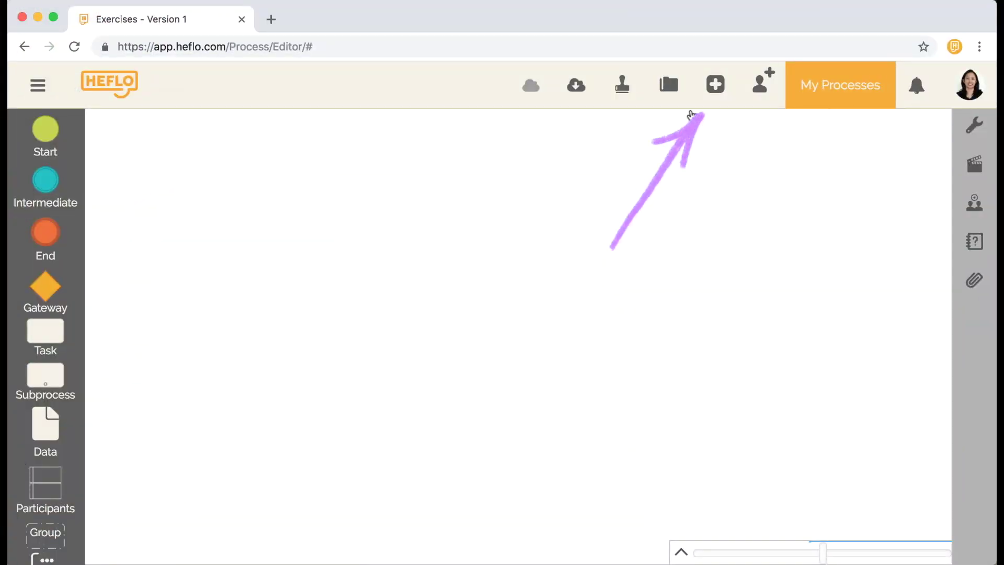
# - Create a new BPMN diagram named 'Request-to-Delivery'
pyautogui.click(716, 88)
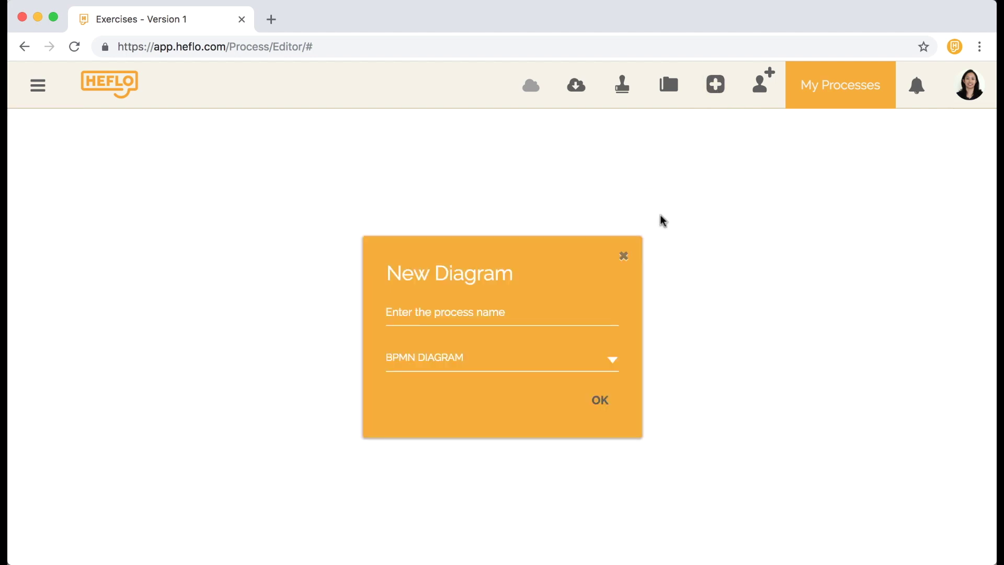
pyautogui.click(614, 361)
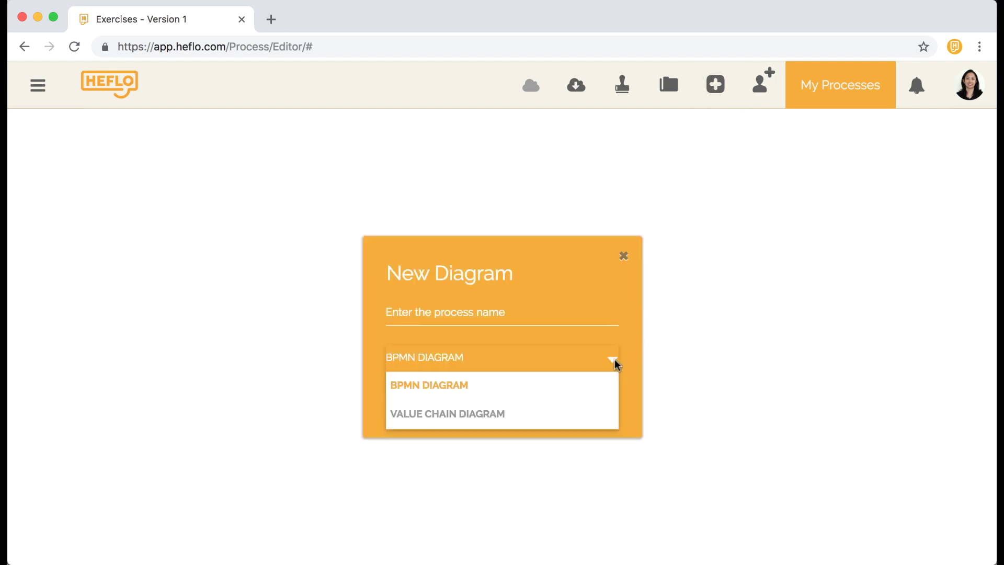
pyautogui.click(614, 361)
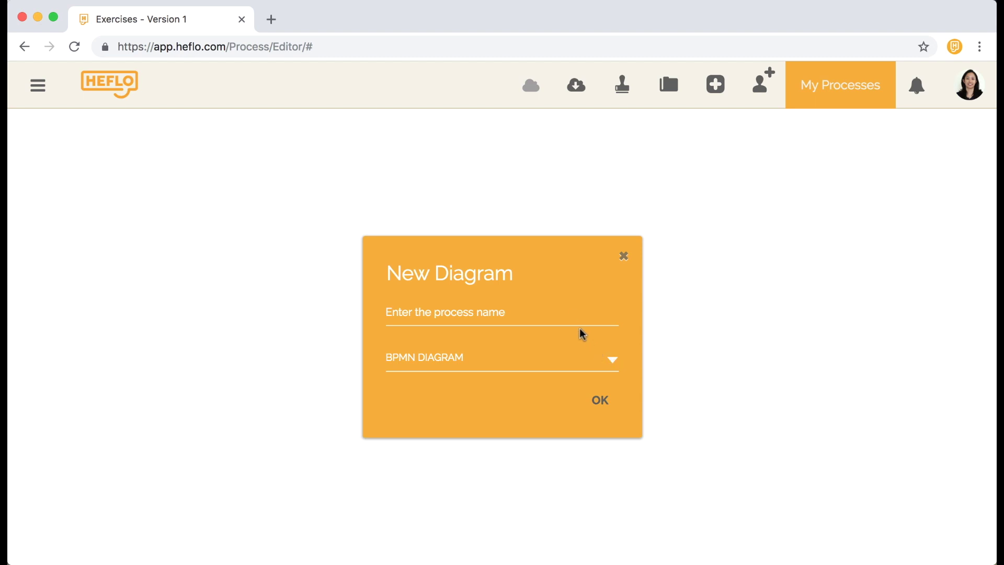
pyautogui.click(573, 313)
pyautogui.write('Request')
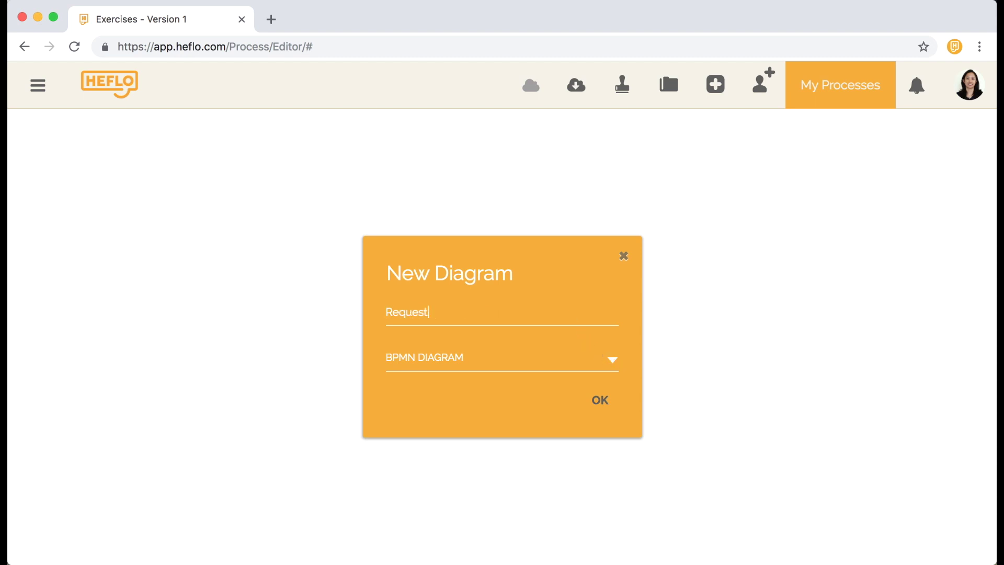
pyautogui.write('-to-Delivery')
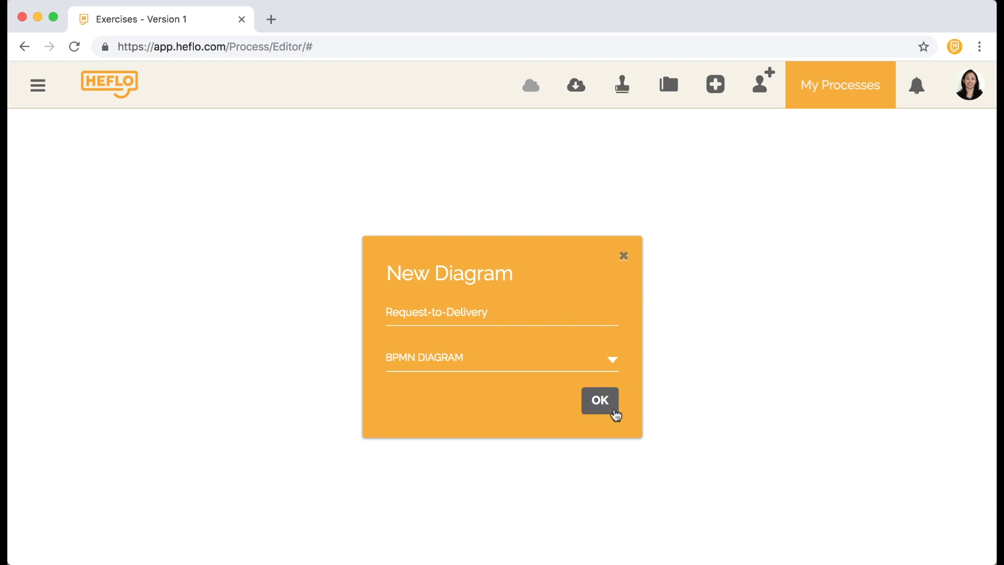
pyautogui.click(612, 410)
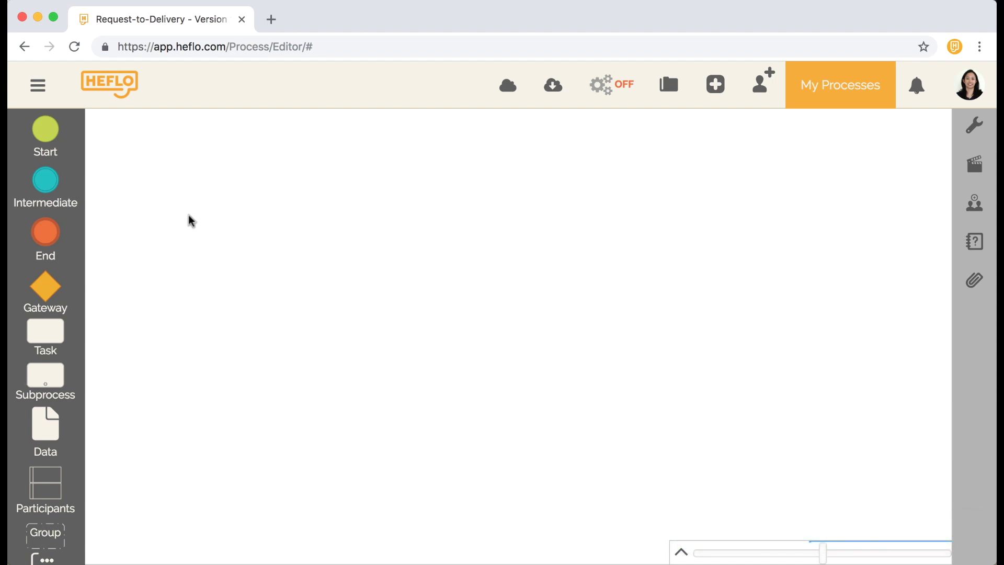
# - Browse the left palette's element groups down to Participants to find the Pool
pyautogui.moveTo(46, 134)
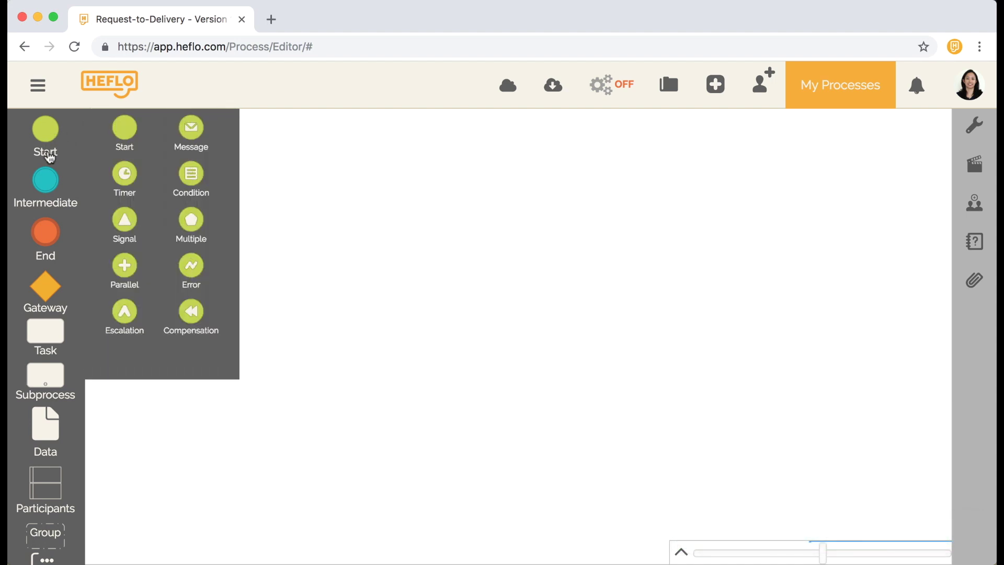
pyautogui.moveTo(51, 259)
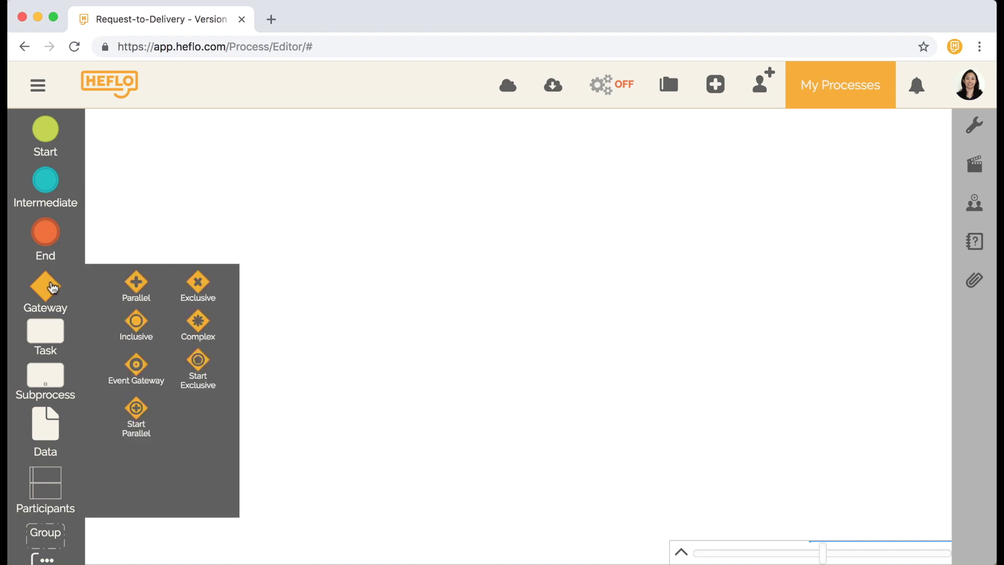
pyautogui.moveTo(55, 381)
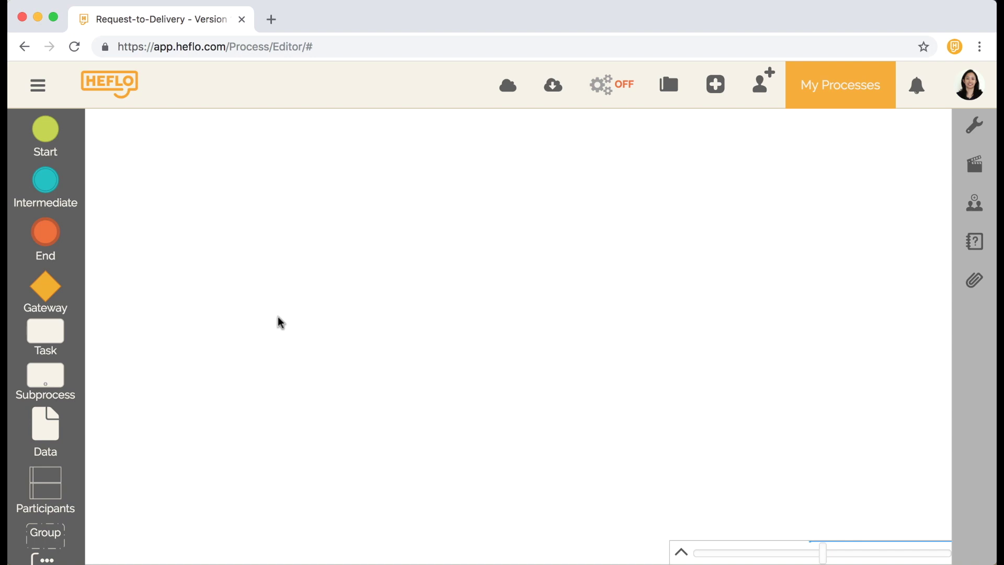
pyautogui.moveTo(57, 489)
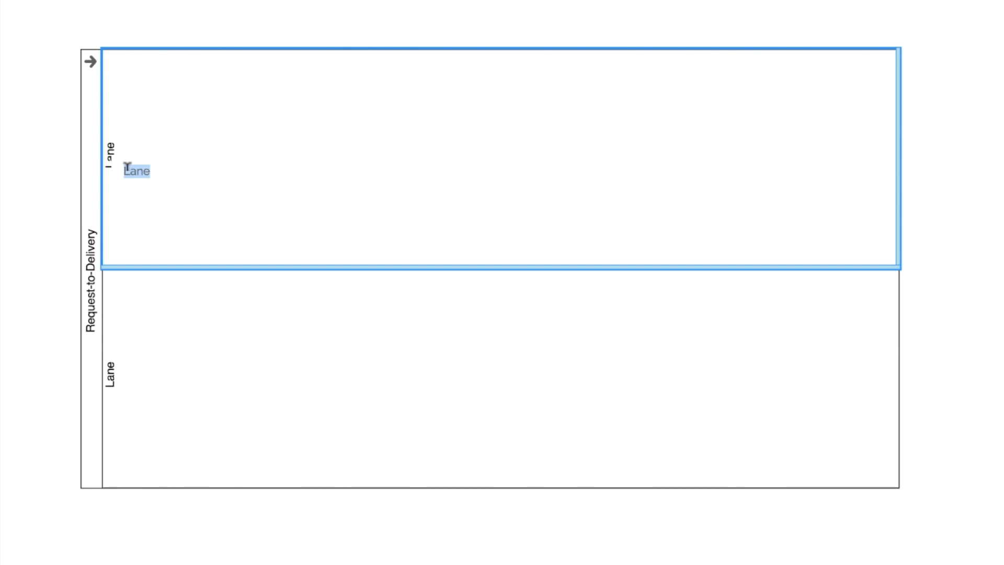
# - Label the top lane 'Sales team' and the lower lane 'Service Delivery team'
pyautogui.write('Sales team')
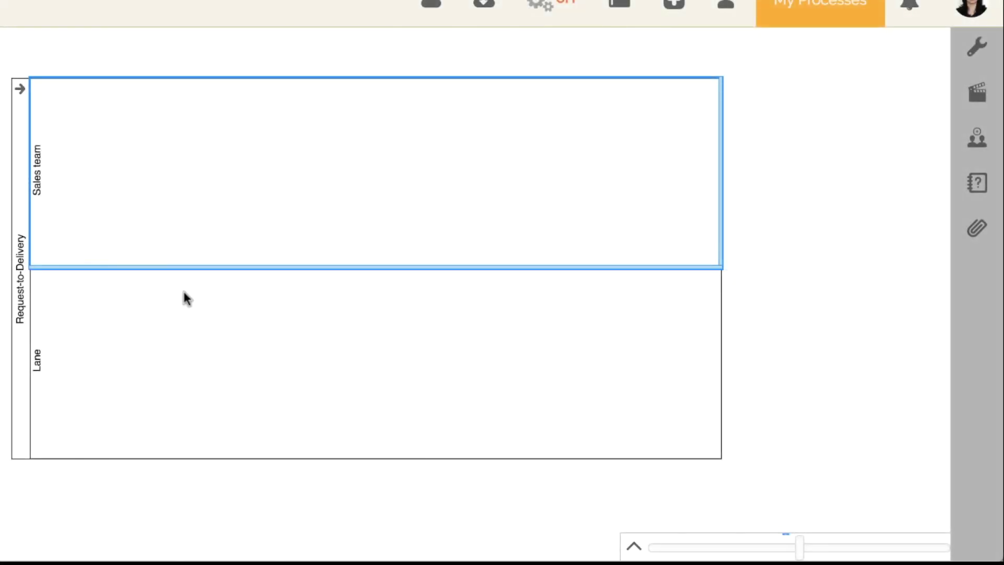
pyautogui.click(975, 48)
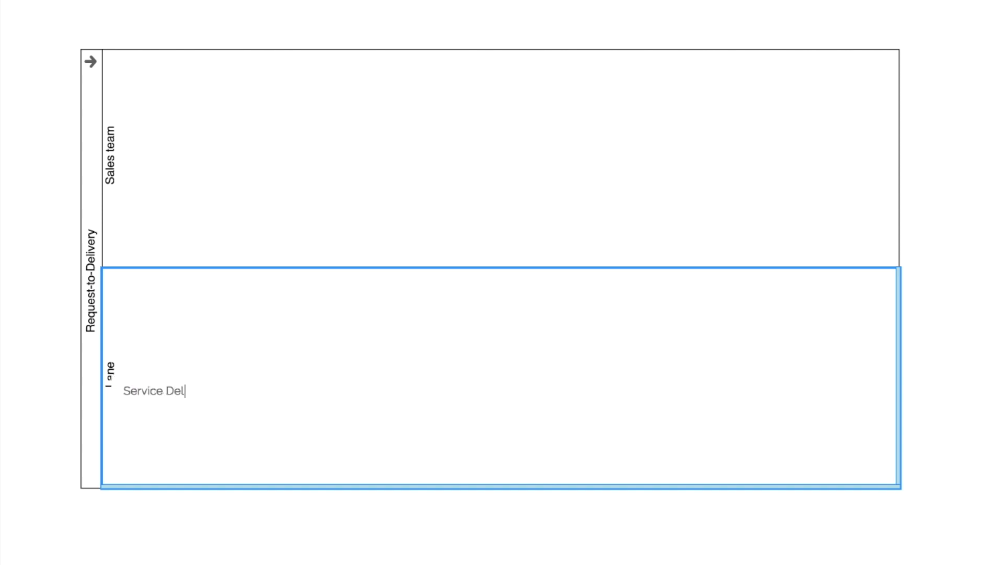
pyautogui.write('ivery team')
pyautogui.click(213, 552)
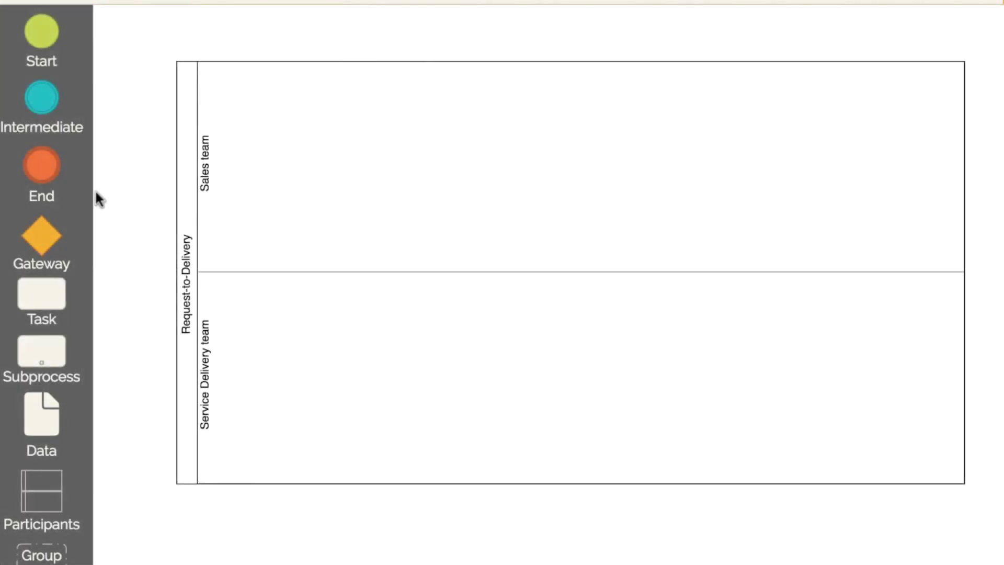
# - Locate the Start event in the left palette for the Sales team lane
pyautogui.moveTo(54, 52)
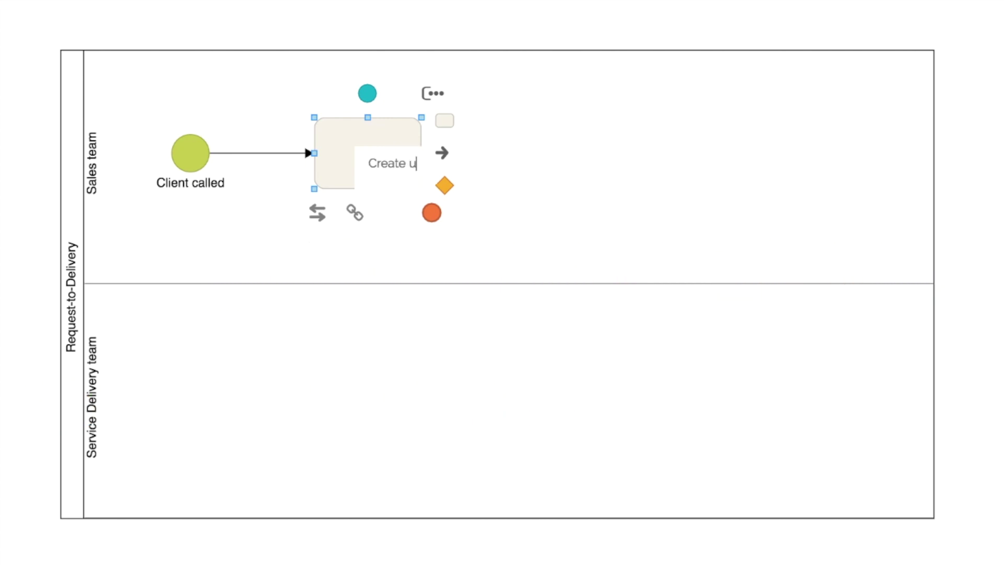
# - Correct the new task's label to 'Create Quote'
pyautogui.press('BackSpace')
pyautogui.write('Quote')
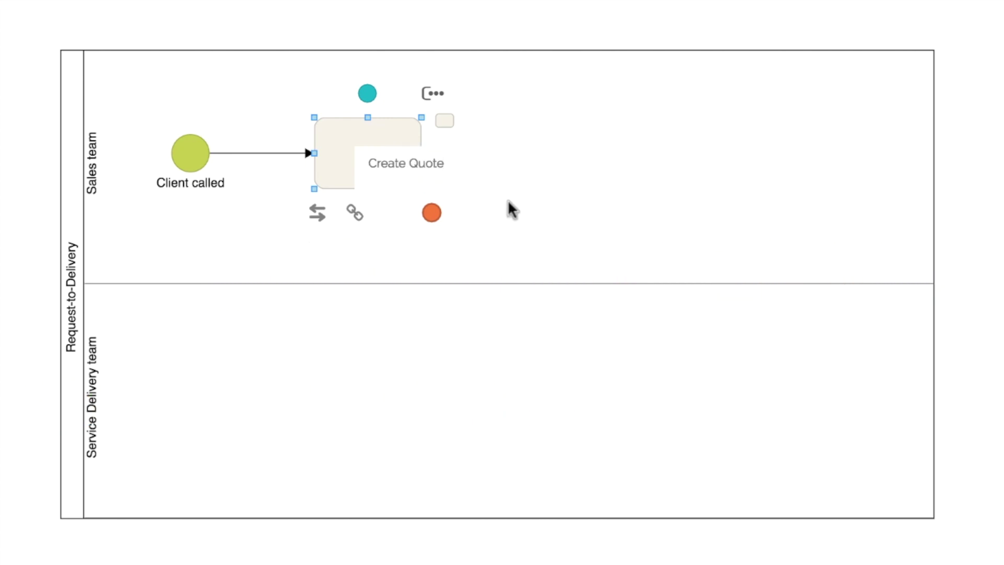
pyautogui.click(511, 209)
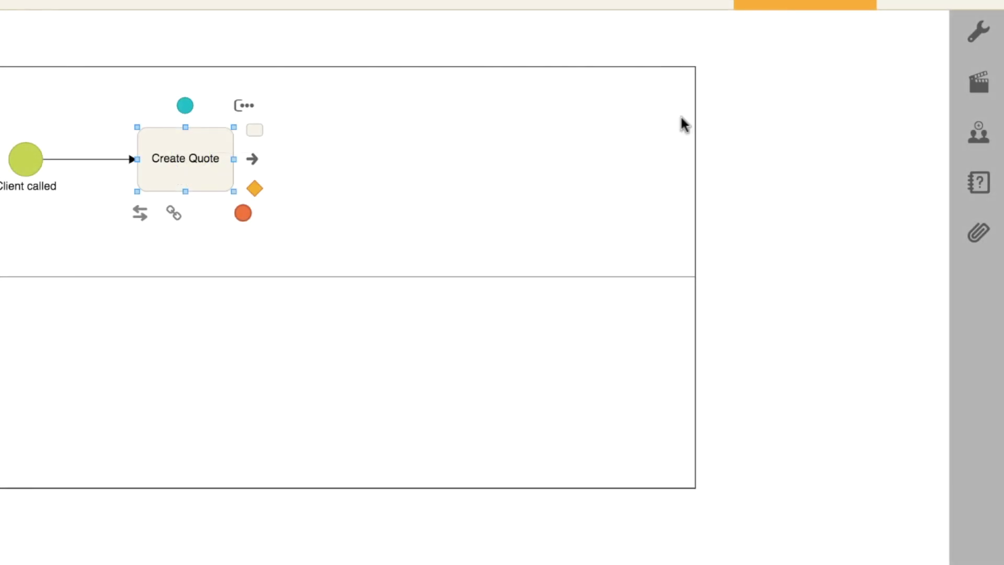
# - Enter 'type the documentation here!' in the Create Quote task's documentation editor
pyautogui.click(978, 37)
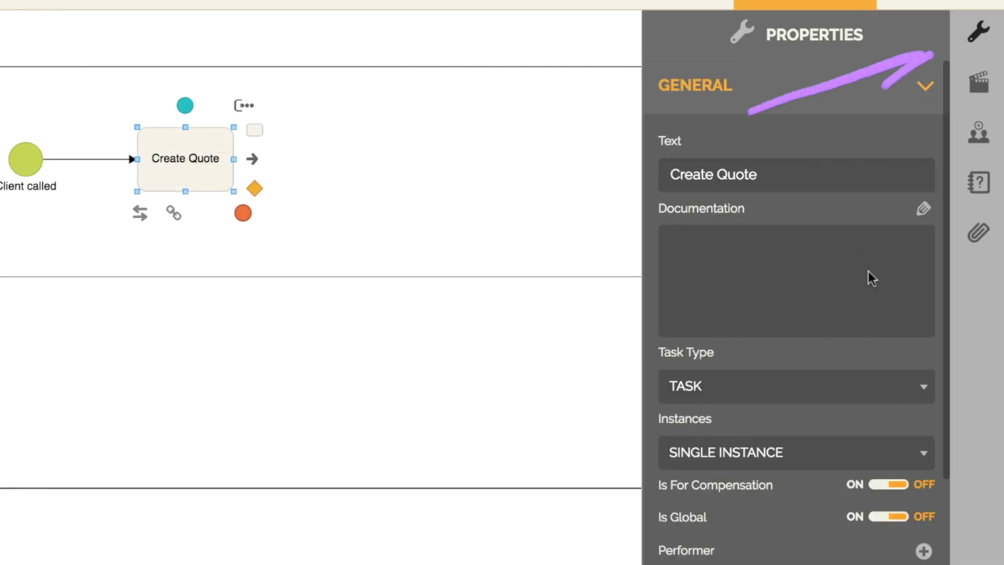
pyautogui.click(924, 210)
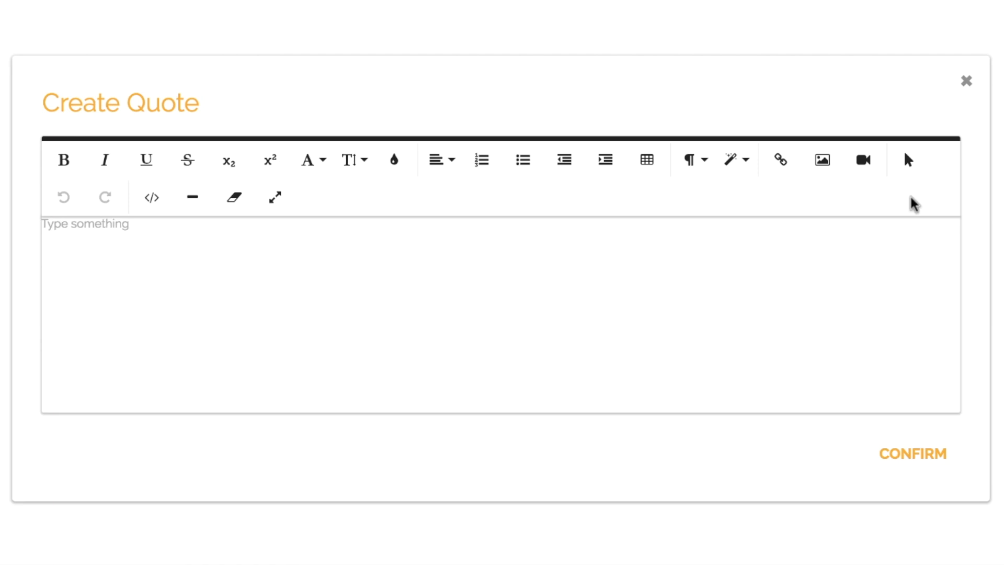
pyautogui.click(611, 242)
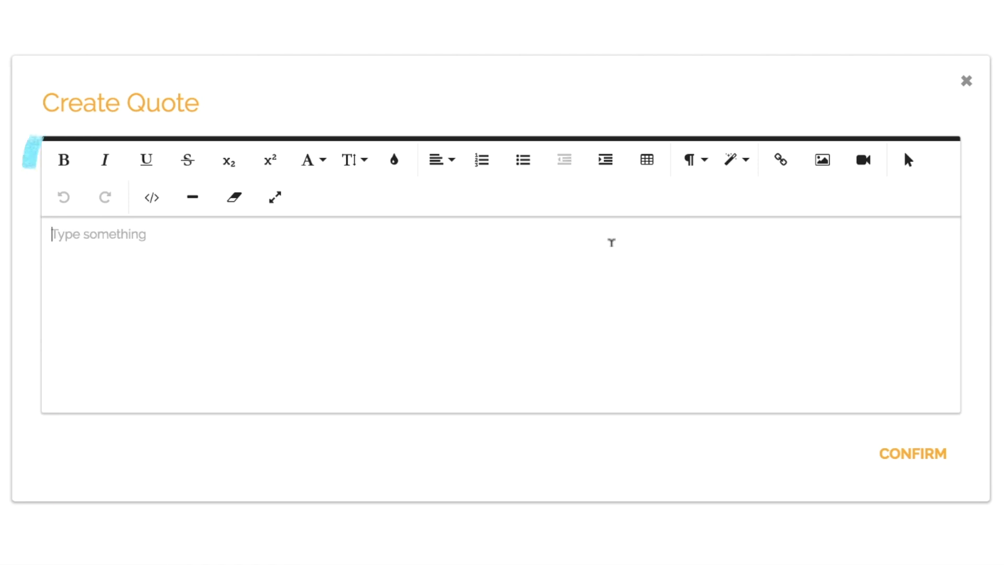
pyautogui.write('type ')
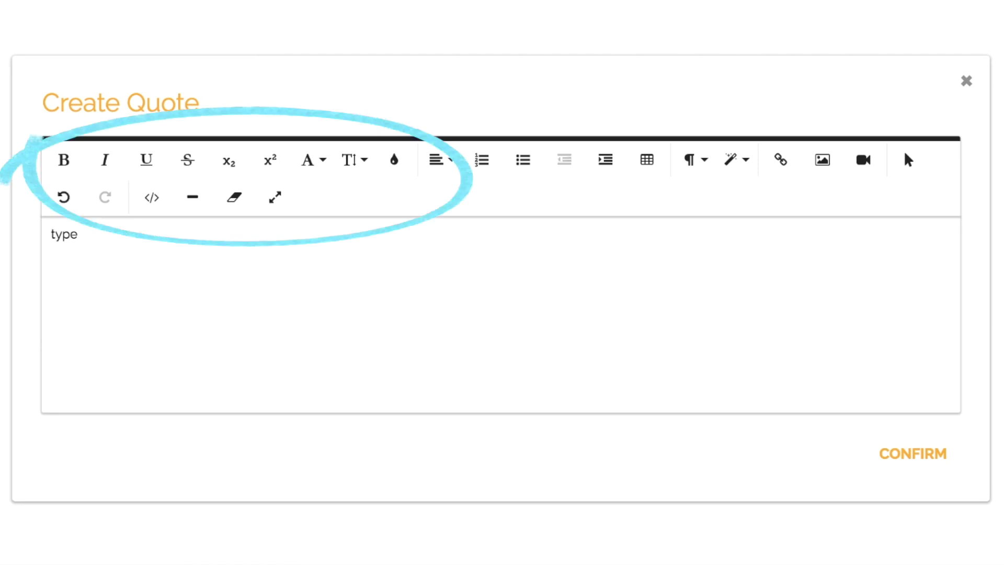
pyautogui.write('the documentation here!')
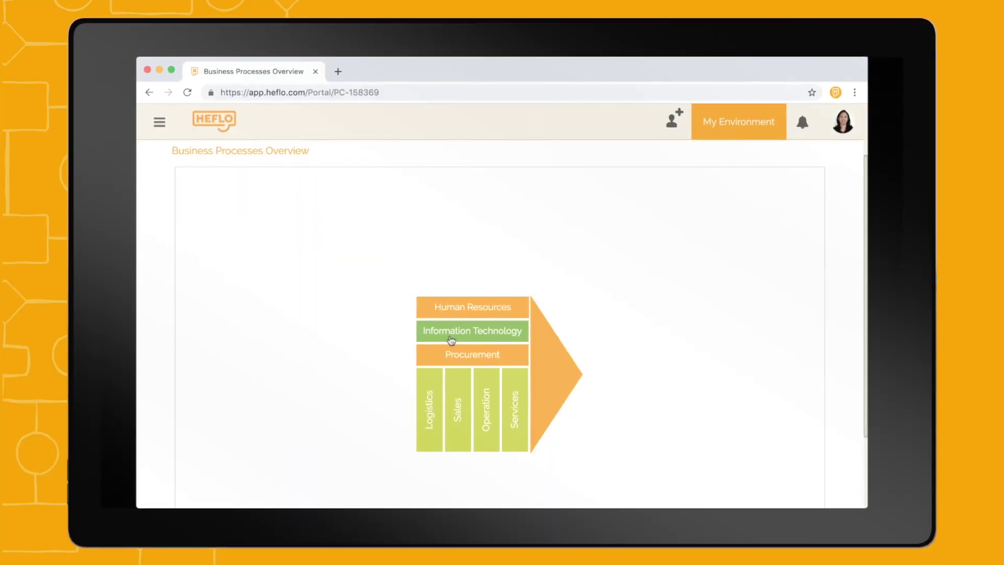
# - Open the IT Change Management process documentation from the process list
pyautogui.click(449, 339)
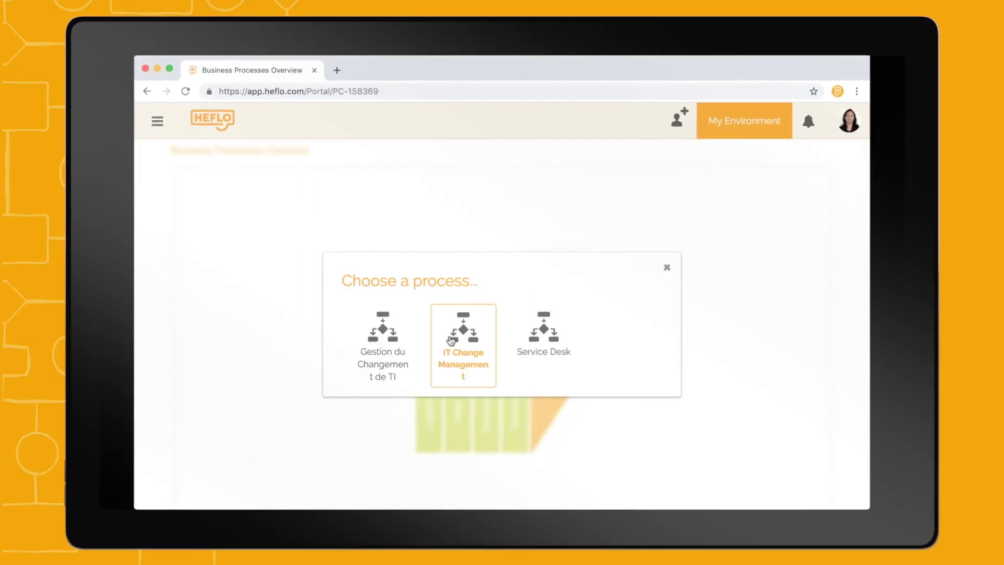
pyautogui.click(459, 374)
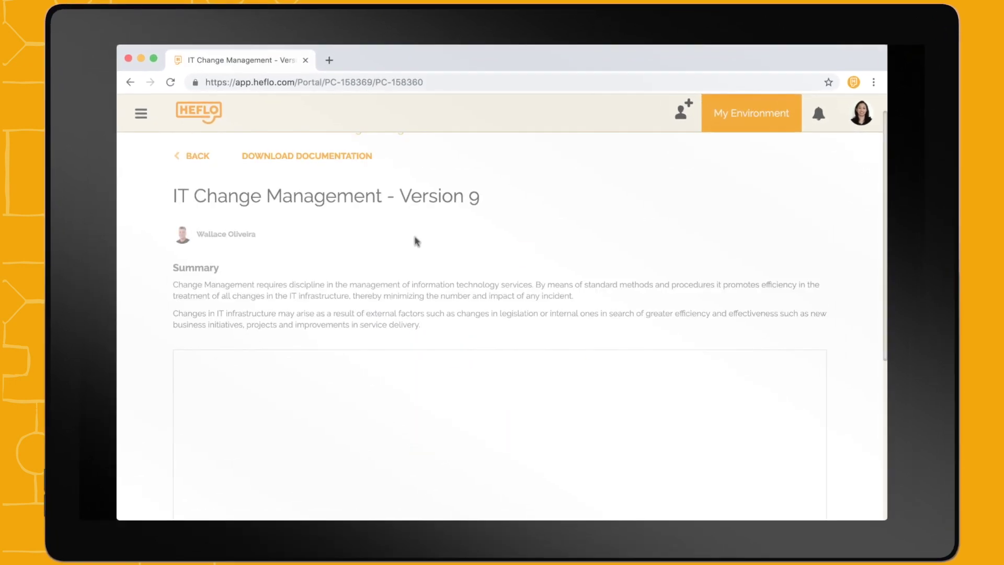
pyautogui.scroll(-10, 137, 427)
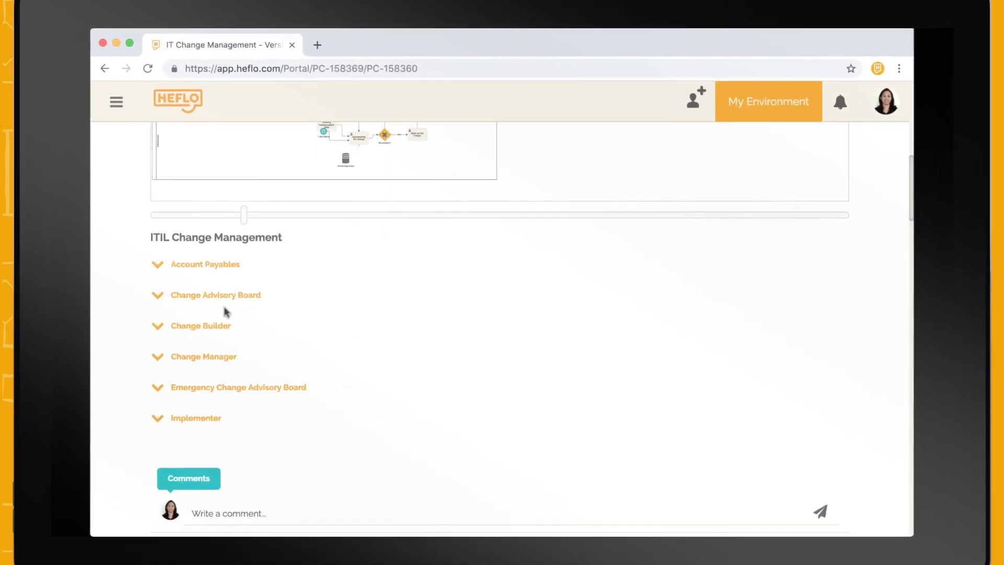
# - Expand the Change Advisory Board and Account Payables lanes and play the Change Management video
pyautogui.click(238, 296)
pyautogui.click(235, 264)
pyautogui.scroll(-5, 209, 340)
pyautogui.scroll(6, 181, 374)
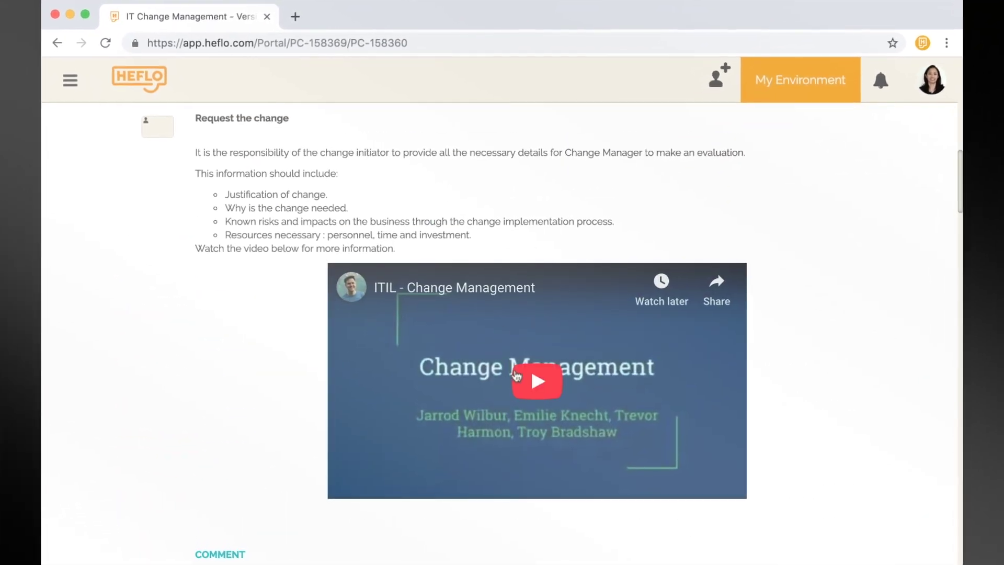
pyautogui.click(537, 380)
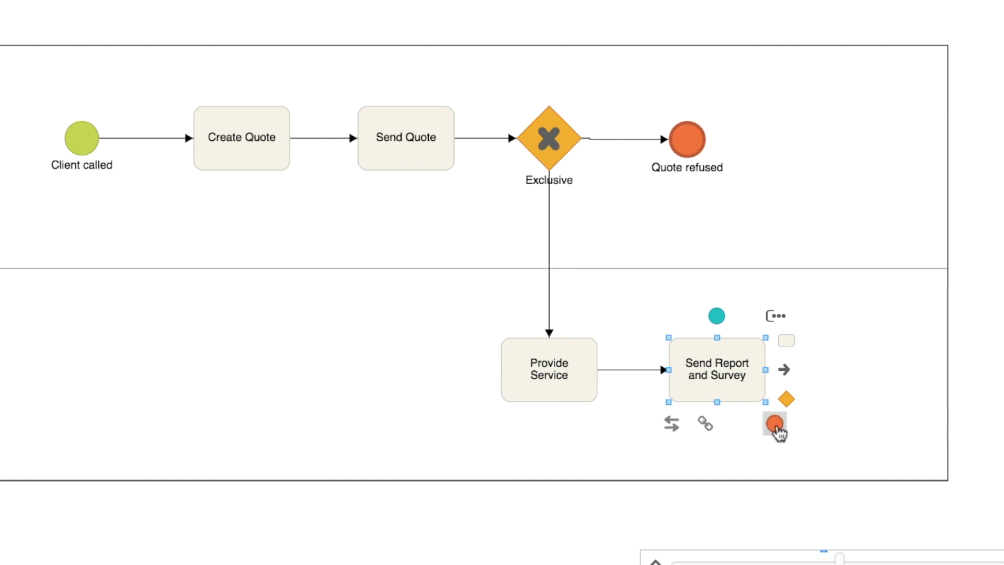
# - Add an end event 'Service provided' after Send Report and Survey
pyautogui.moveTo(774, 423); pyautogui.dragTo(866, 372)
pyautogui.doubleClick(873, 403)
pyautogui.write('Service provi')
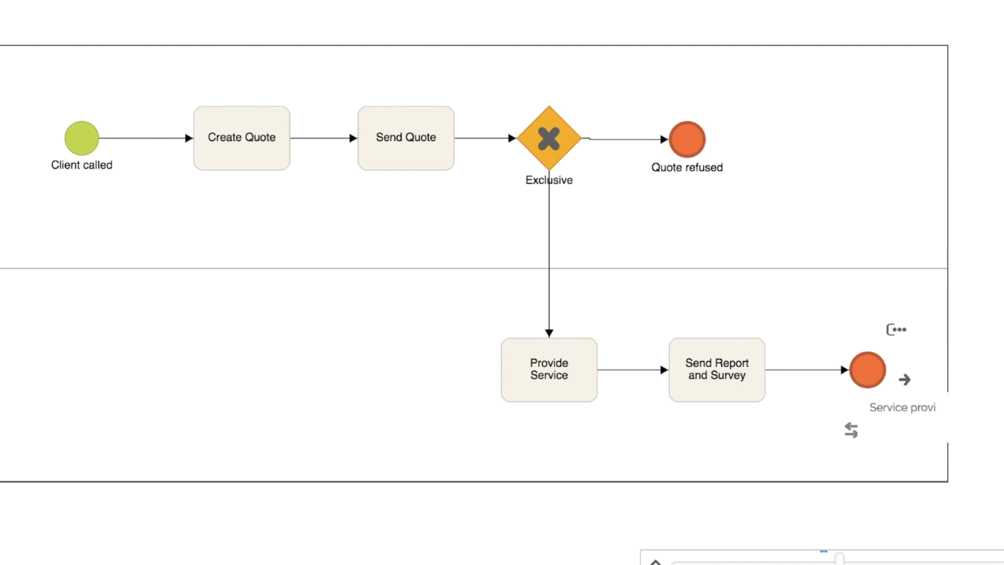
pyautogui.write('ded')
pyautogui.press('Return')
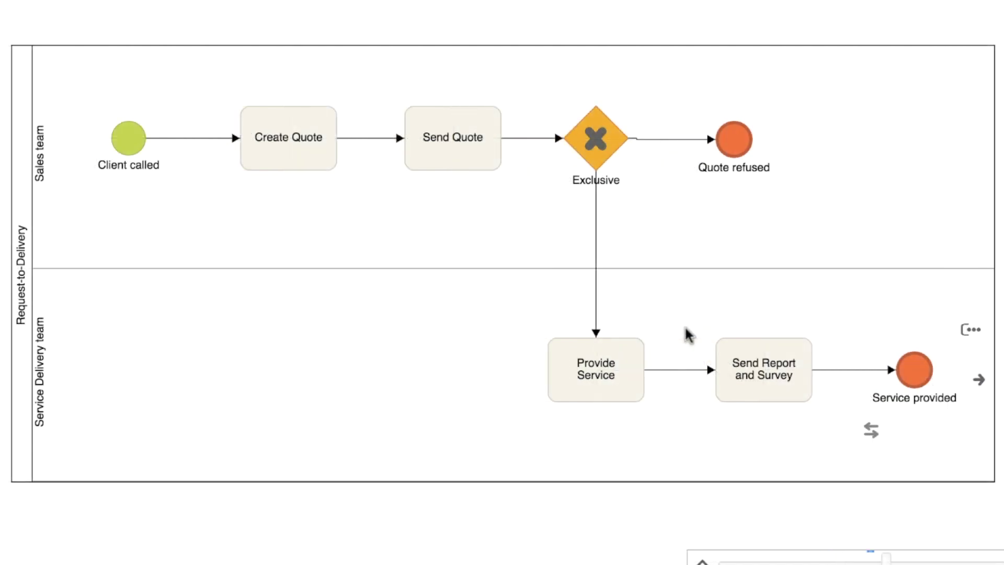
# - Rename the exclusive gateway to 'Did the client accept?'
pyautogui.click(589, 177)
pyautogui.click(588, 184)
pyautogui.doubleClick(588, 184)
pyautogui.write('Did the client accept?')
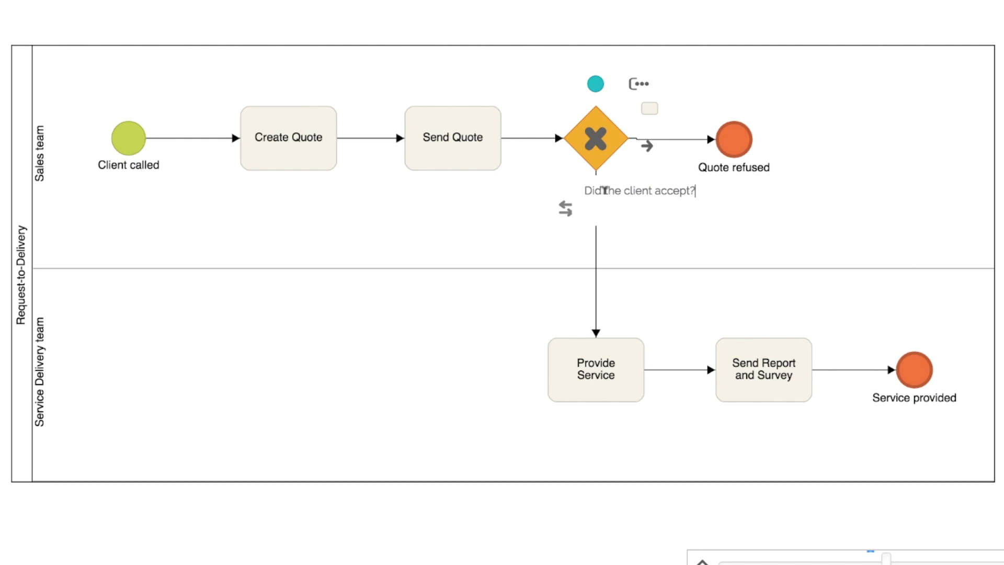
pyautogui.press('Return')
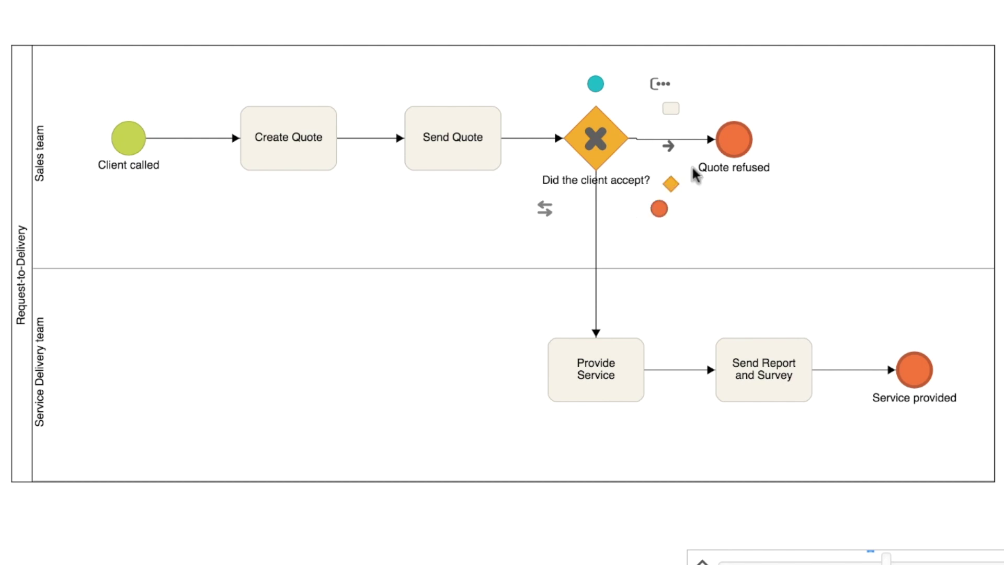
# - Label the gateway's flow to Quote refused 'No'
pyautogui.click(693, 144)
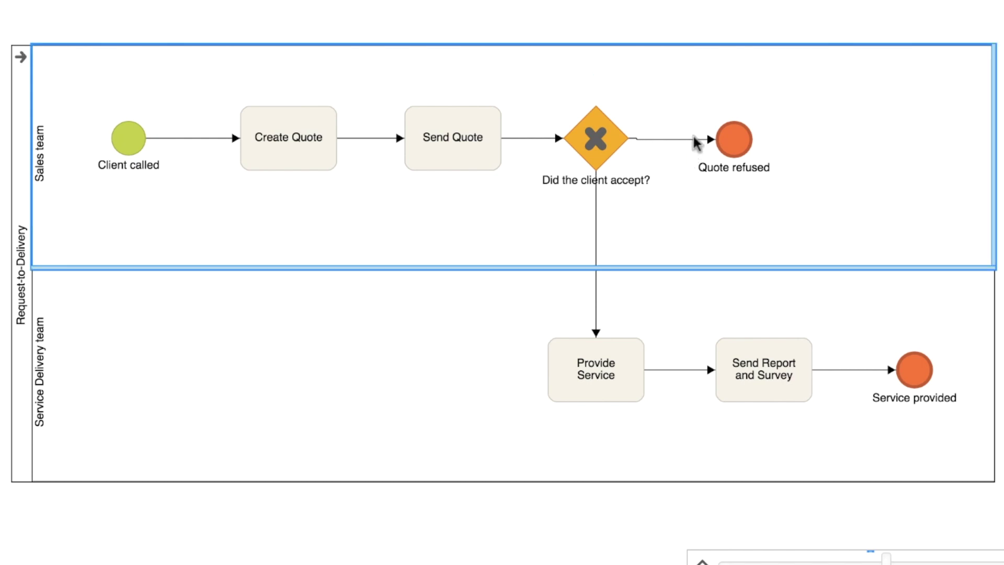
pyautogui.click(665, 139)
pyautogui.click(684, 133)
pyautogui.write('No')
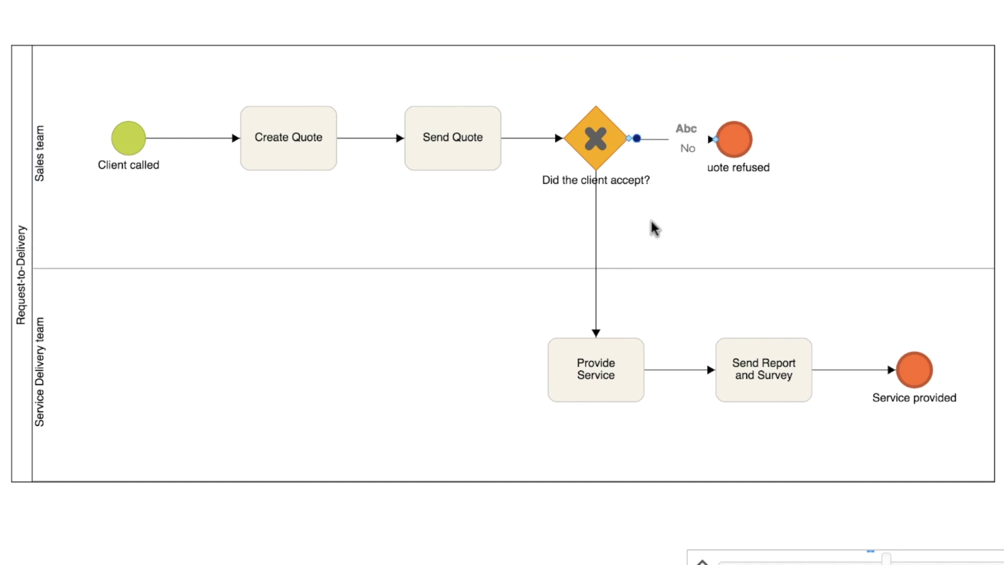
pyautogui.press('Return')
# - Label the gateway's flow to Provide Service 'Yes'
pyautogui.click(598, 263)
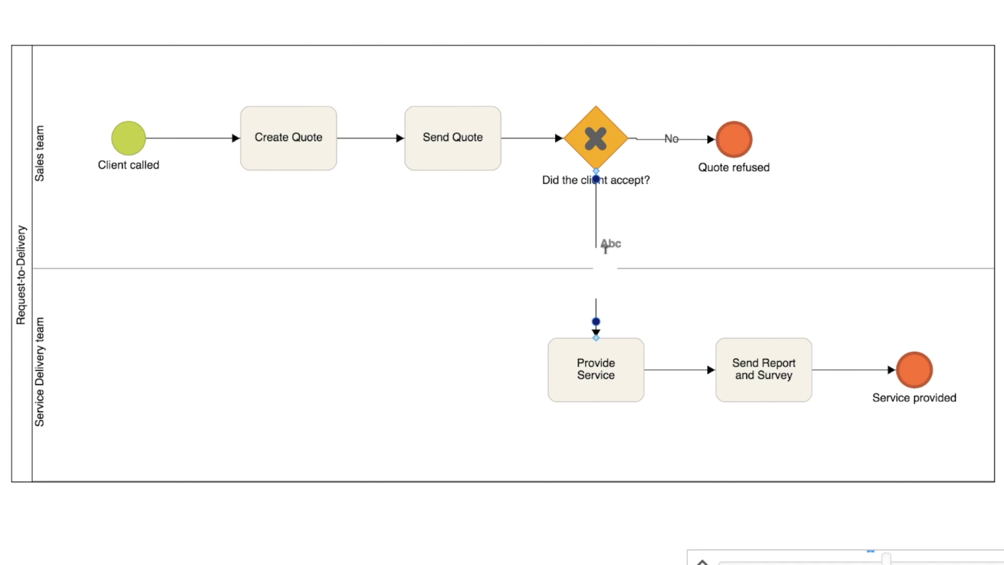
pyautogui.write('Yes')
pyautogui.press('Return')
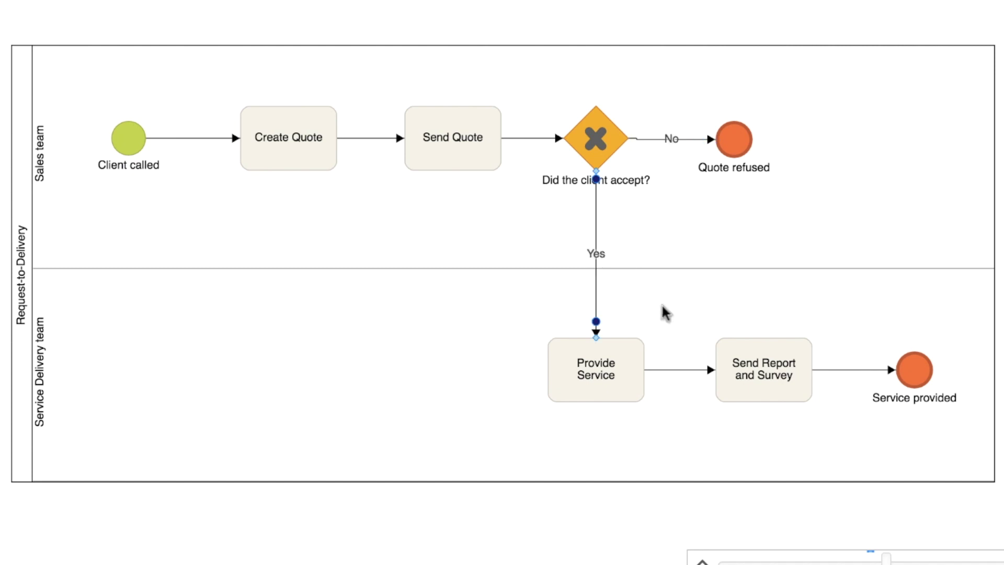
pyautogui.click(665, 314)
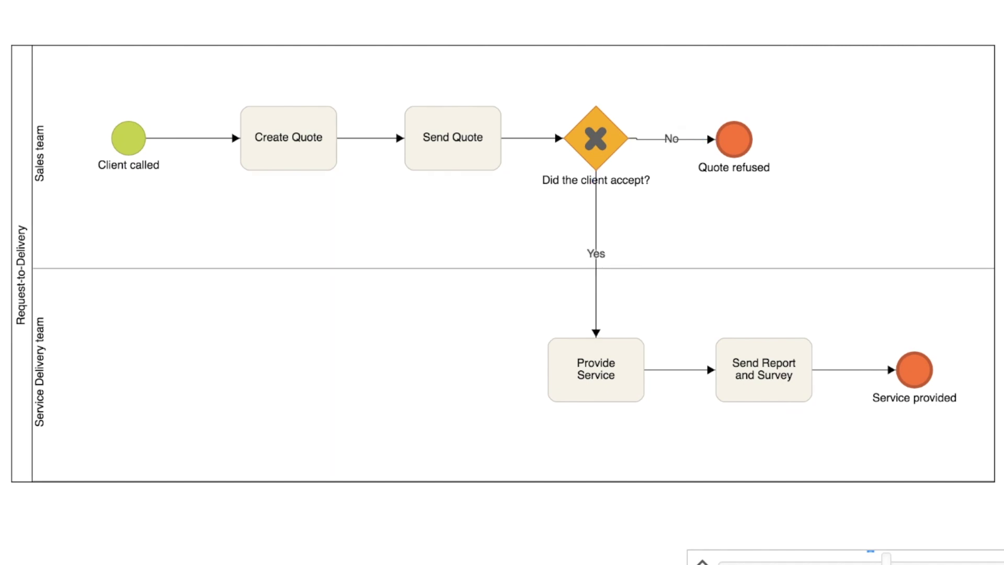